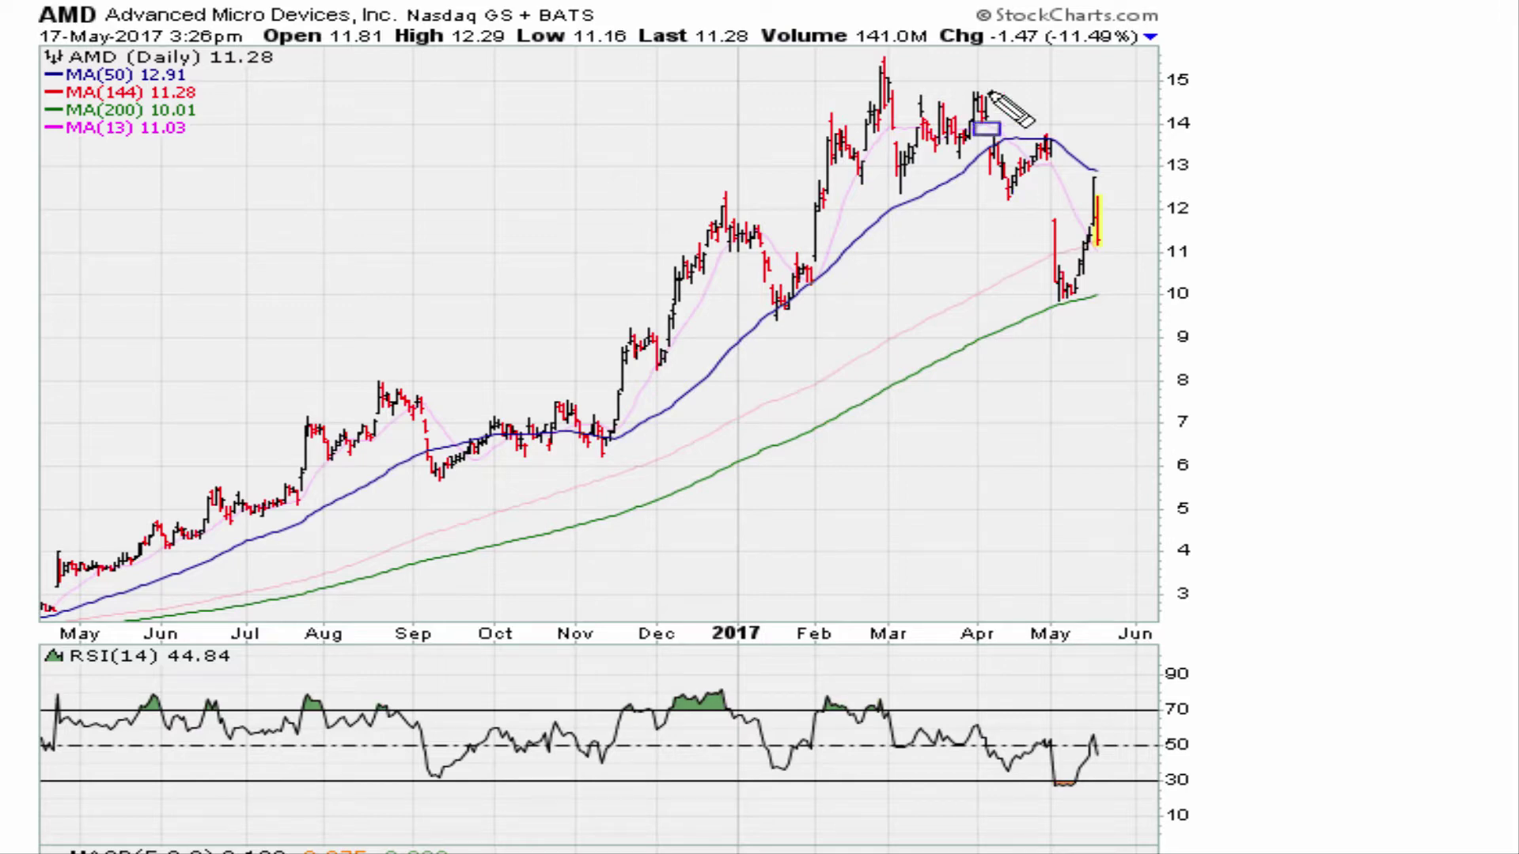
# Step: Frame the early-April and early-May price gaps and the mid-May high on the AMD chart with blue rectangles, and clear the markings
pyautogui.moveTo(983, 123)
pyautogui.mouseDown()
pyautogui.moveTo(1023, 146)
pyautogui.moveTo(1063, 209)
pyautogui.moveTo(1120, 193)
pyautogui.mouseUp()
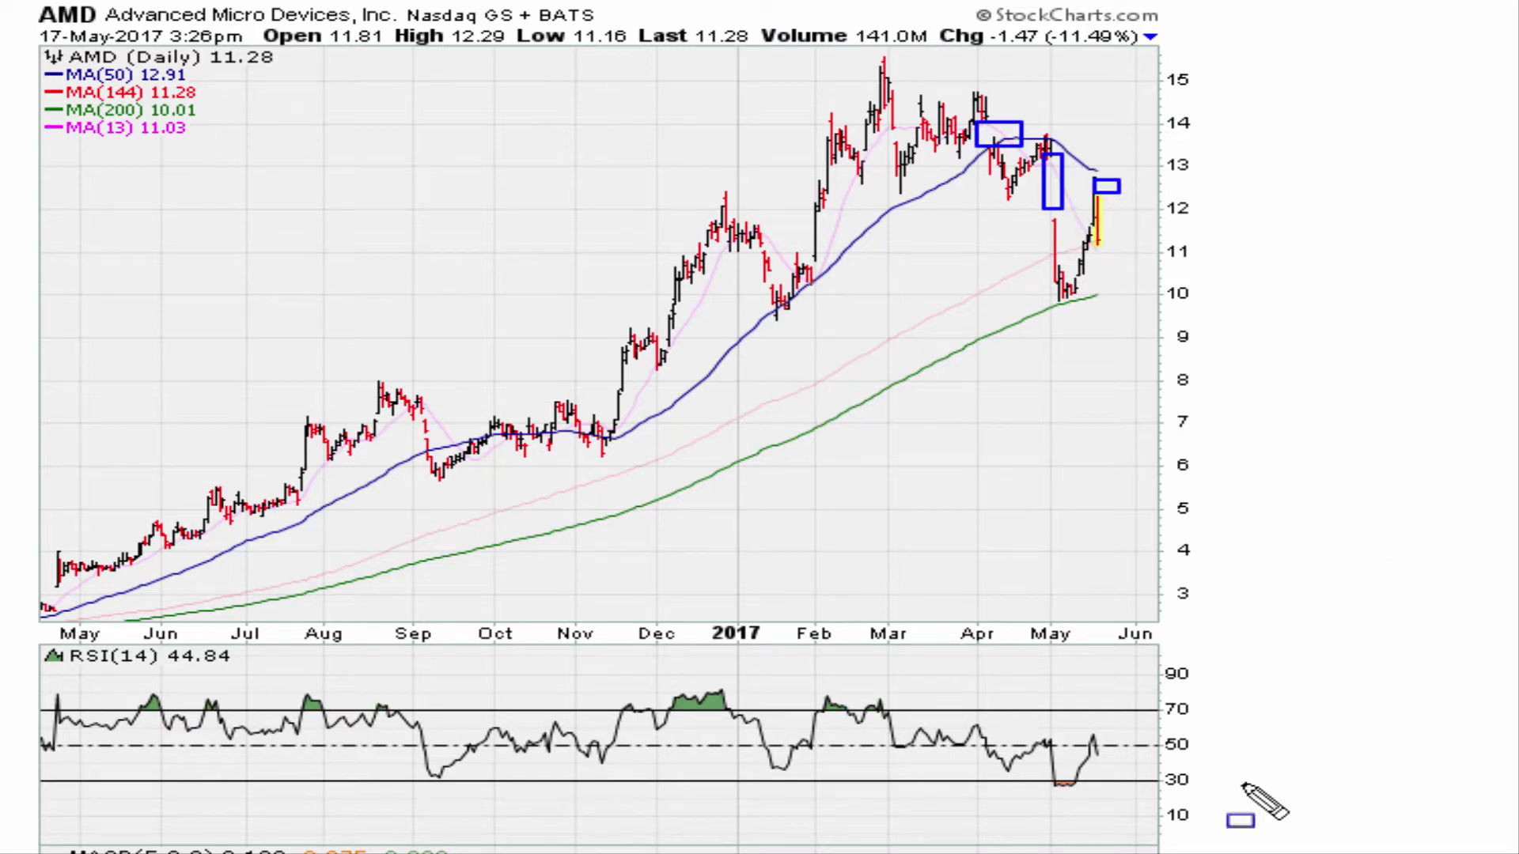
pyautogui.press('Escape')
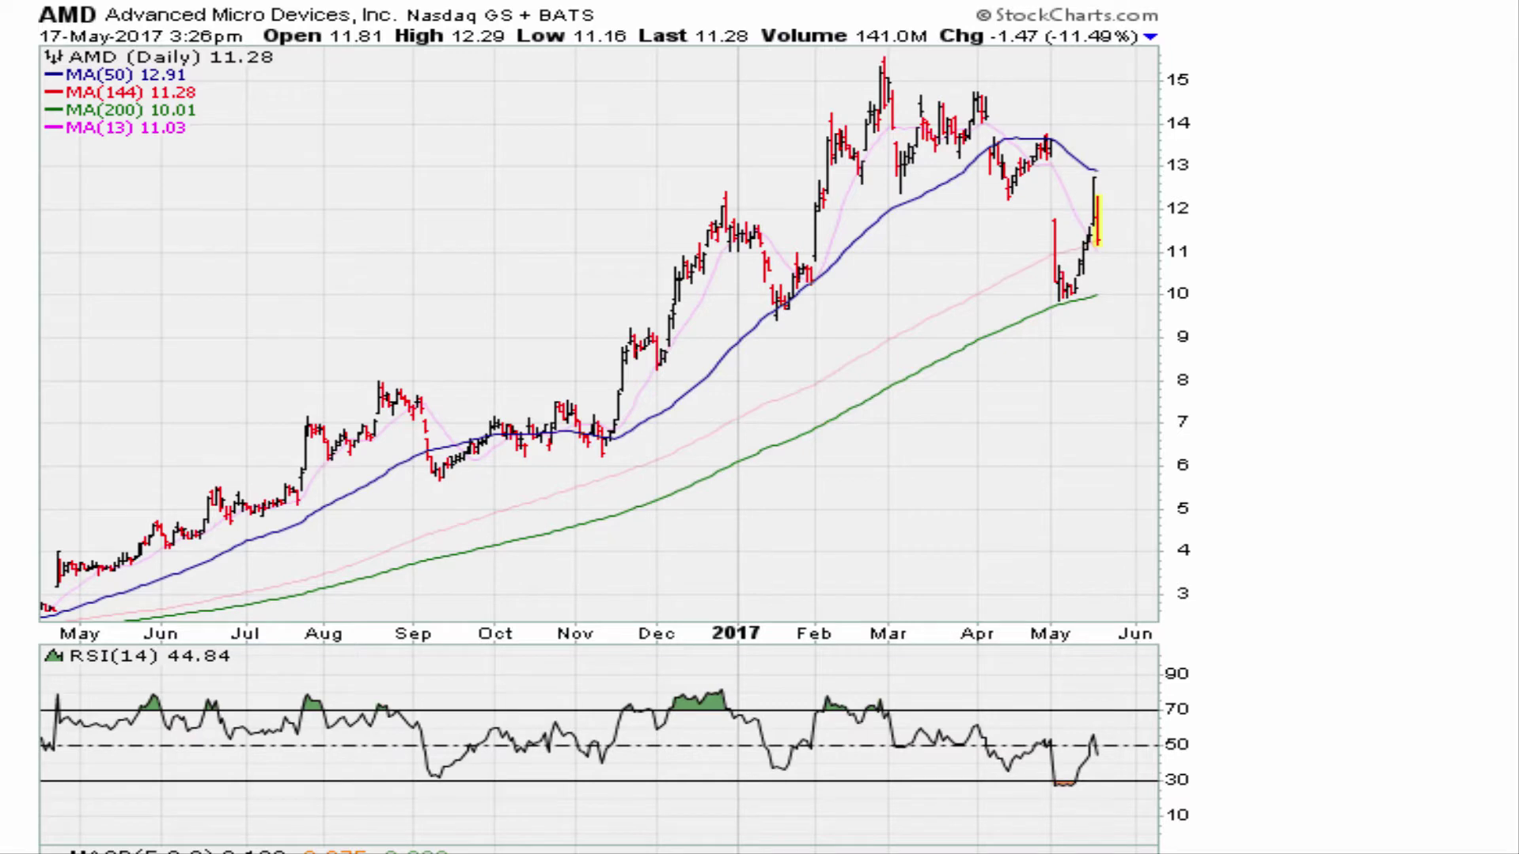
pyautogui.moveTo(1038, 132); pyautogui.dragTo(1113, 181)
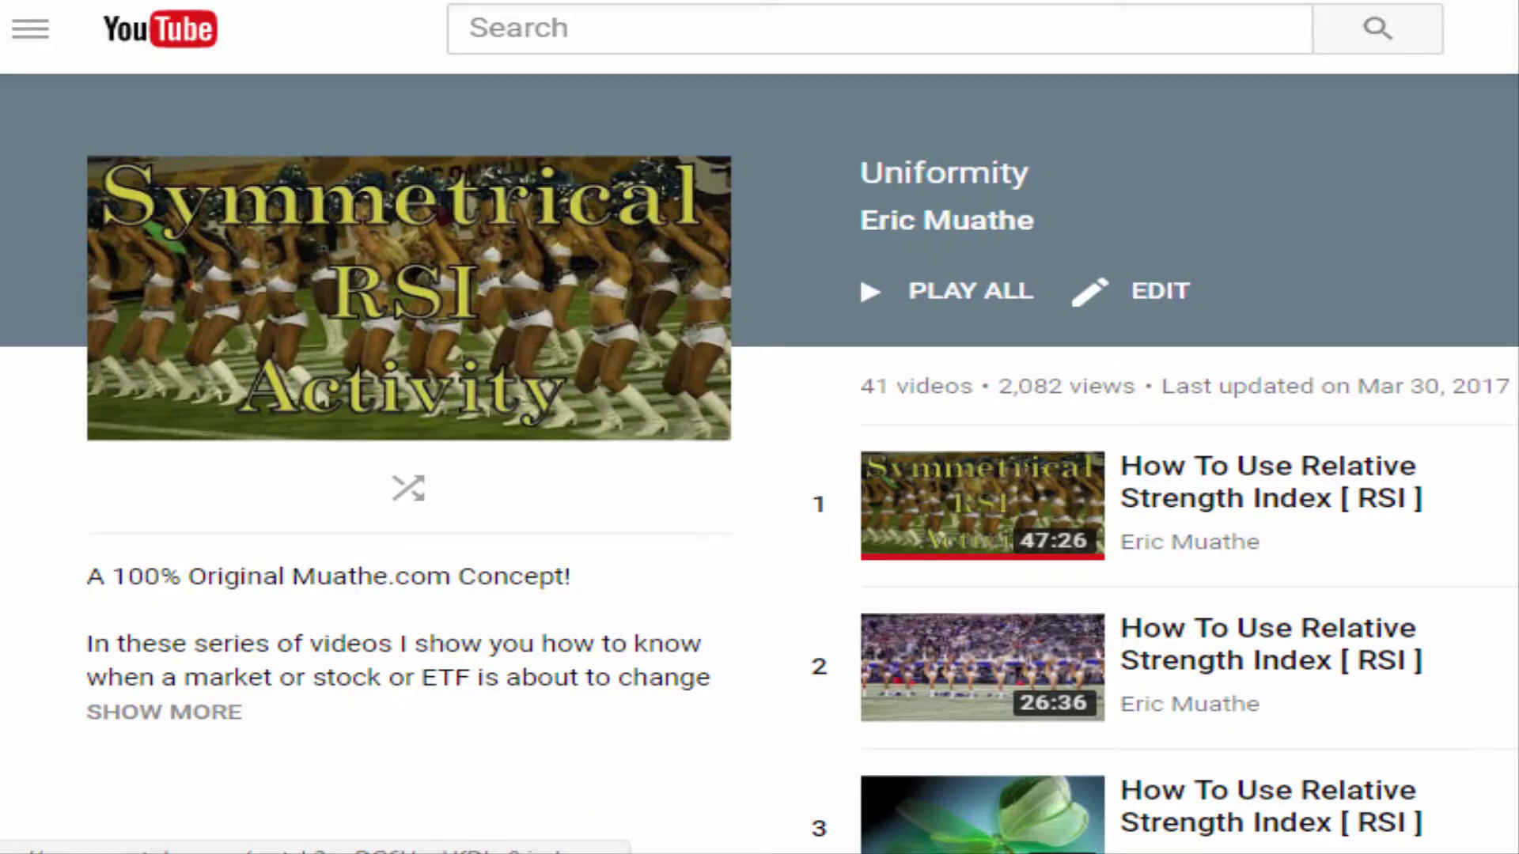
# Step: Switch to the YouTube playlist Uniformity, look through its RSI videos and frame the playlist title with a rectangle
pyautogui.click(484, 28)
pyautogui.scroll(-8, 1107, 474)
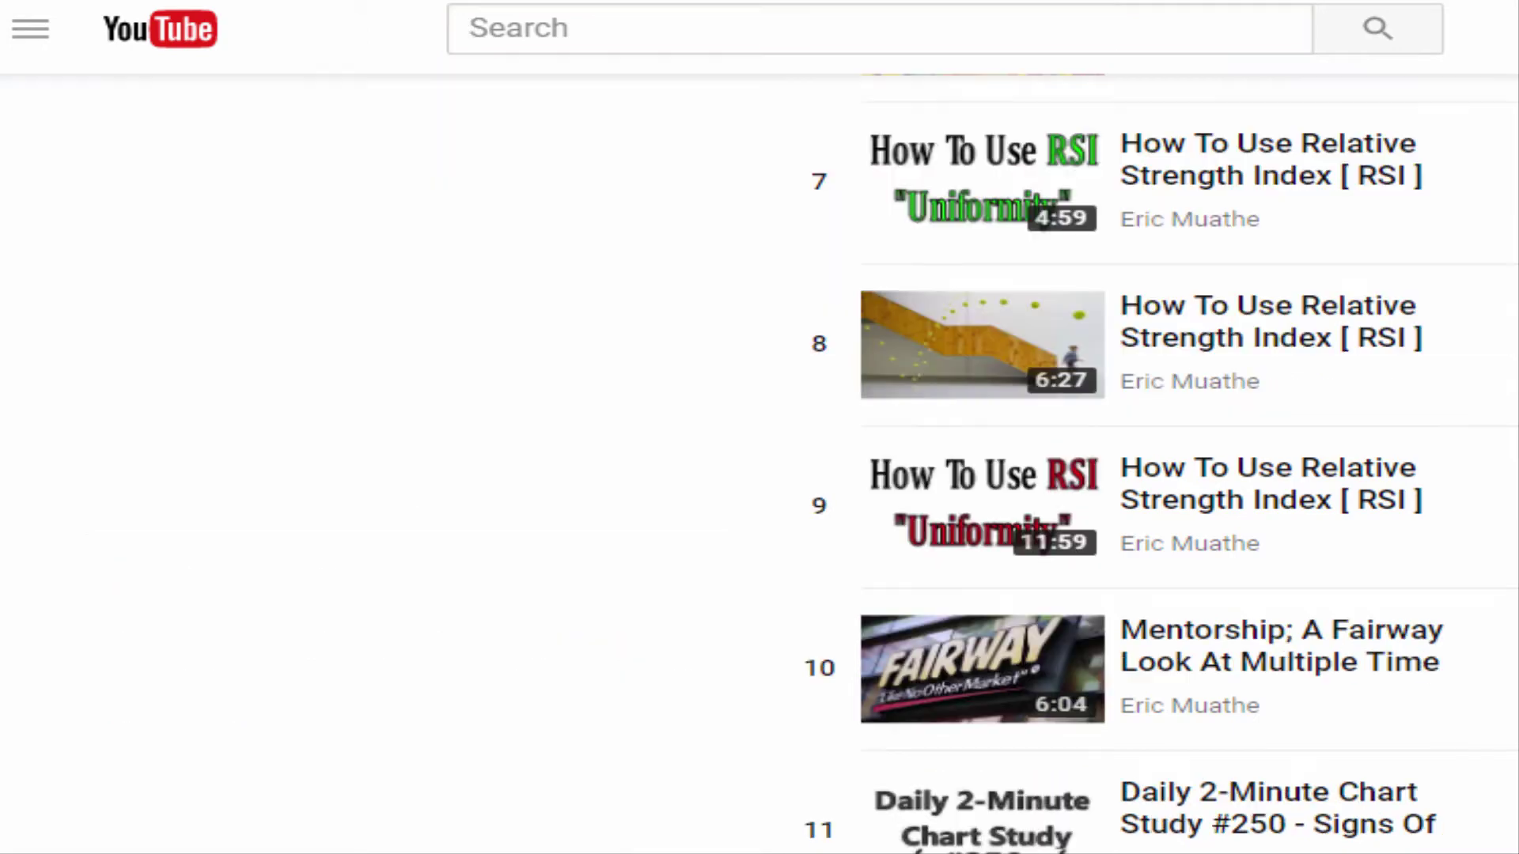
pyautogui.scroll(10, 1107, 475)
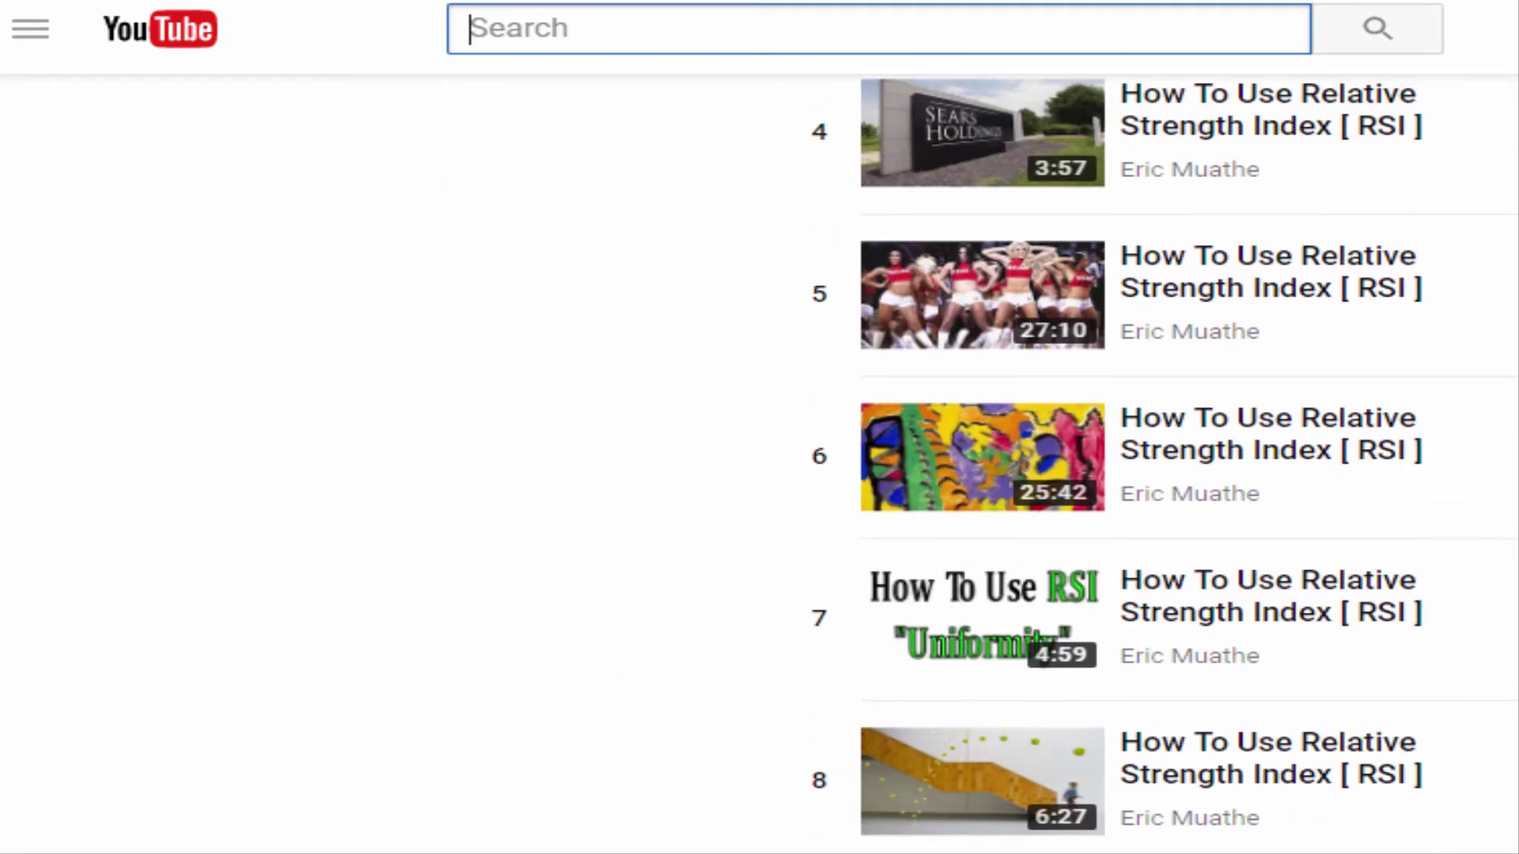
pyautogui.scroll(7, 1107, 474)
pyautogui.scroll(-3, 1108, 474)
pyautogui.scroll(3, 1107, 475)
pyautogui.hotkey('ctrl', 'shift', 'd')
pyautogui.moveTo(856, 166)
pyautogui.mouseDown()
pyautogui.moveTo(884, 181)
pyautogui.moveTo(990, 167)
pyautogui.moveTo(1054, 191)
pyautogui.mouseUp()
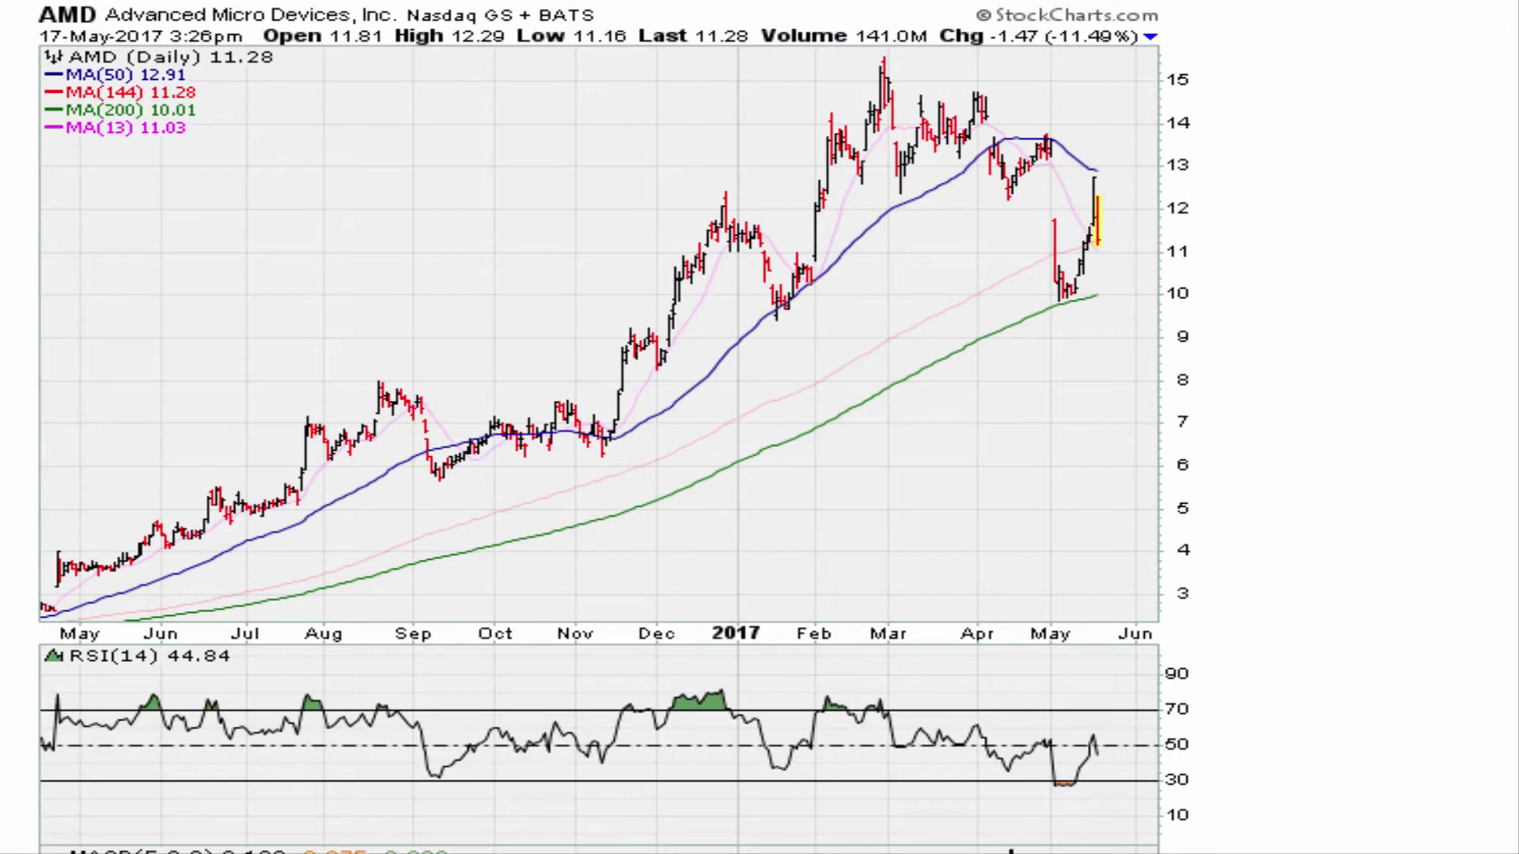
# Step: On the AMD chart, draw a blue RSI line from January's low to early April, box that point and price, and add a horizontal line rightward
pyautogui.moveTo(777, 772)
pyautogui.mouseDown()
pyautogui.moveTo(941, 761)
pyautogui.moveTo(776, 775)
pyautogui.mouseUp()
pyautogui.hotkey('ctrl', 'z')
pyautogui.moveTo(783, 772); pyautogui.dragTo(997, 747)
pyautogui.press('f')
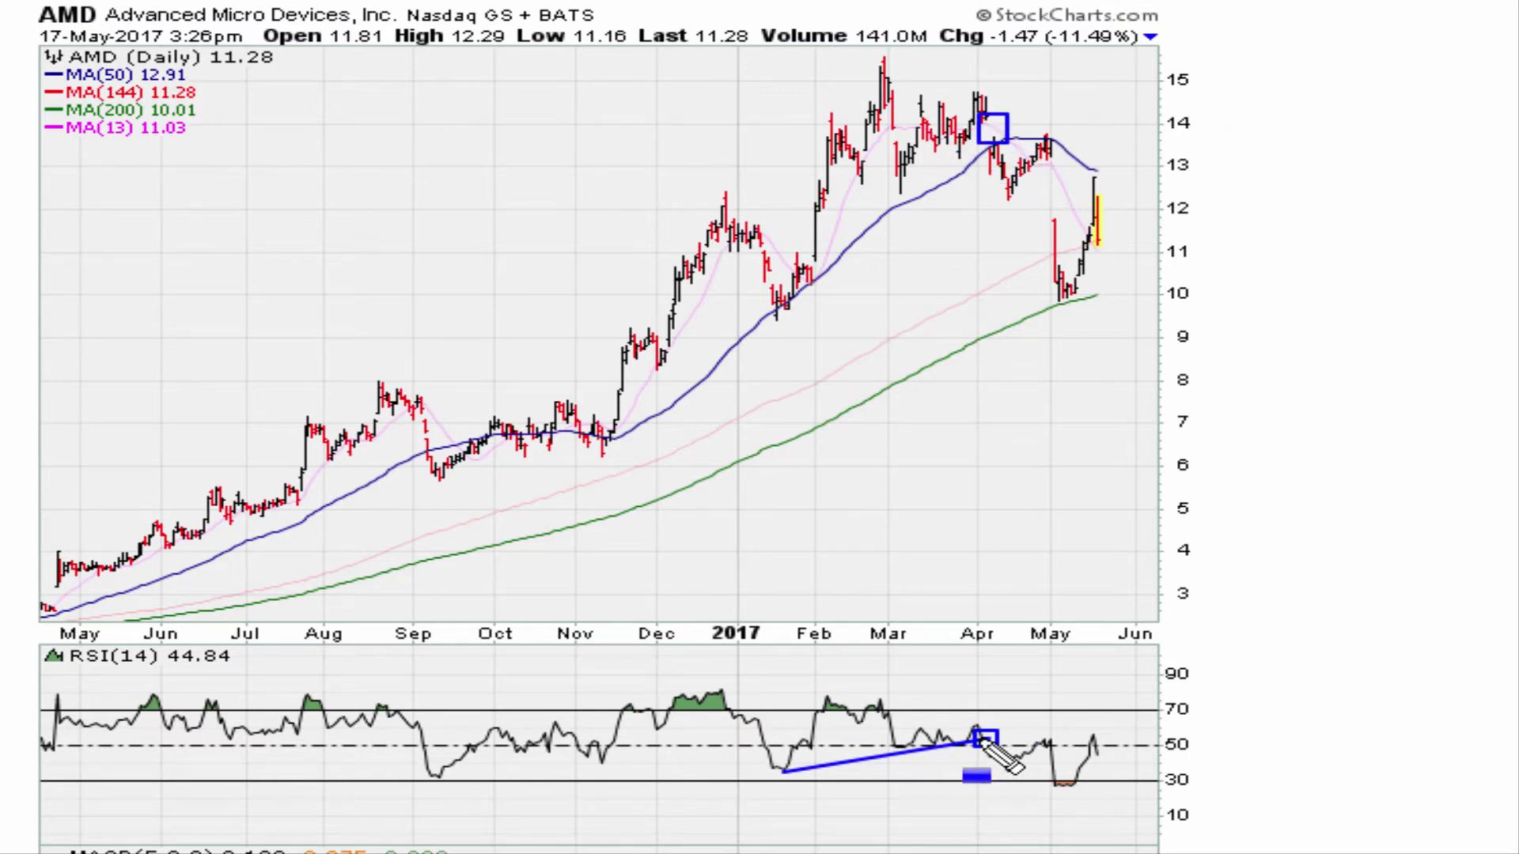
pyautogui.moveTo(985, 740); pyautogui.dragTo(1191, 742)
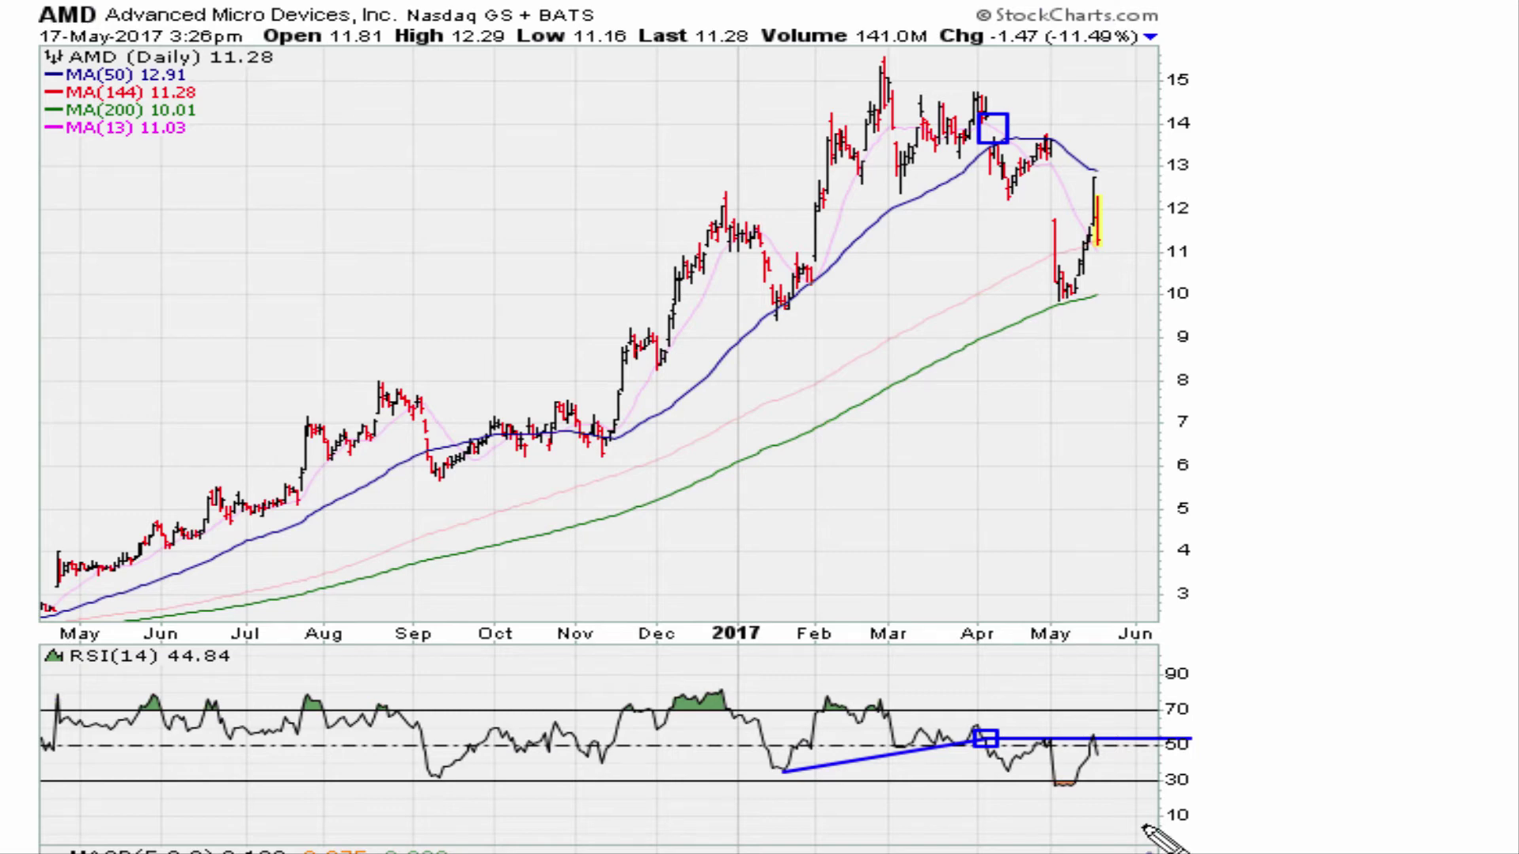
# Step: Add blue arrows to the late-April peaks on the RSI and price, and to the mid-May RSI peak
pyautogui.moveTo(1042, 697); pyautogui.dragTo(1052, 735)
pyautogui.moveTo(1024, 103); pyautogui.dragTo(1049, 136)
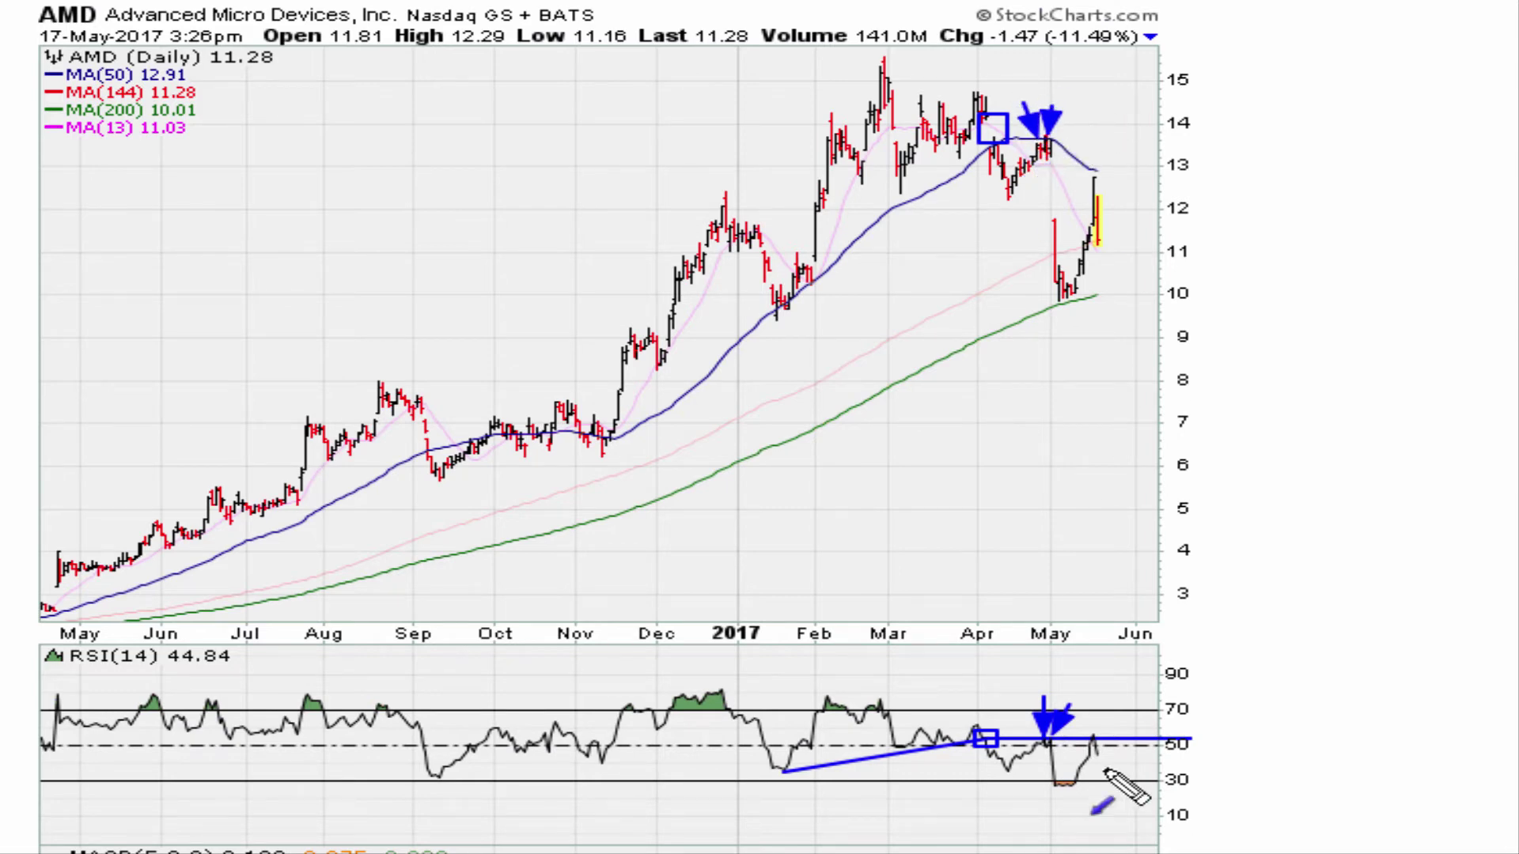
pyautogui.moveTo(1113, 699); pyautogui.dragTo(1102, 739)
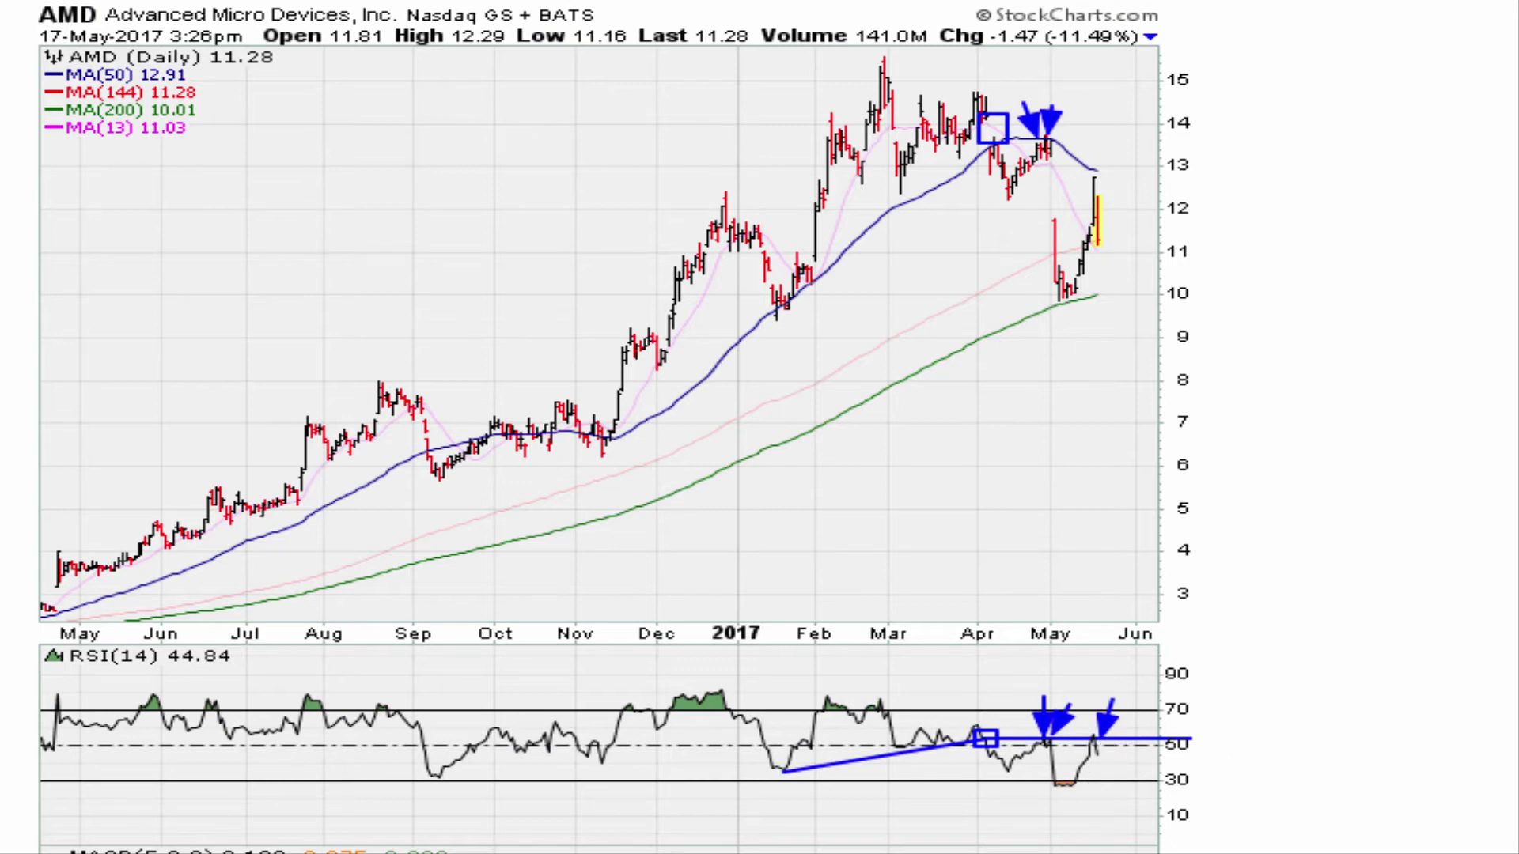
# Step: Point black arrows at the early-April, early-May and mid-May price drops and the early-April RSI, and clear all markings
pyautogui.moveTo(1092, 783); pyautogui.dragTo(1069, 797)
pyautogui.moveTo(1031, 74); pyautogui.dragTo(996, 114)
pyautogui.moveTo(1117, 131); pyautogui.dragTo(1058, 160)
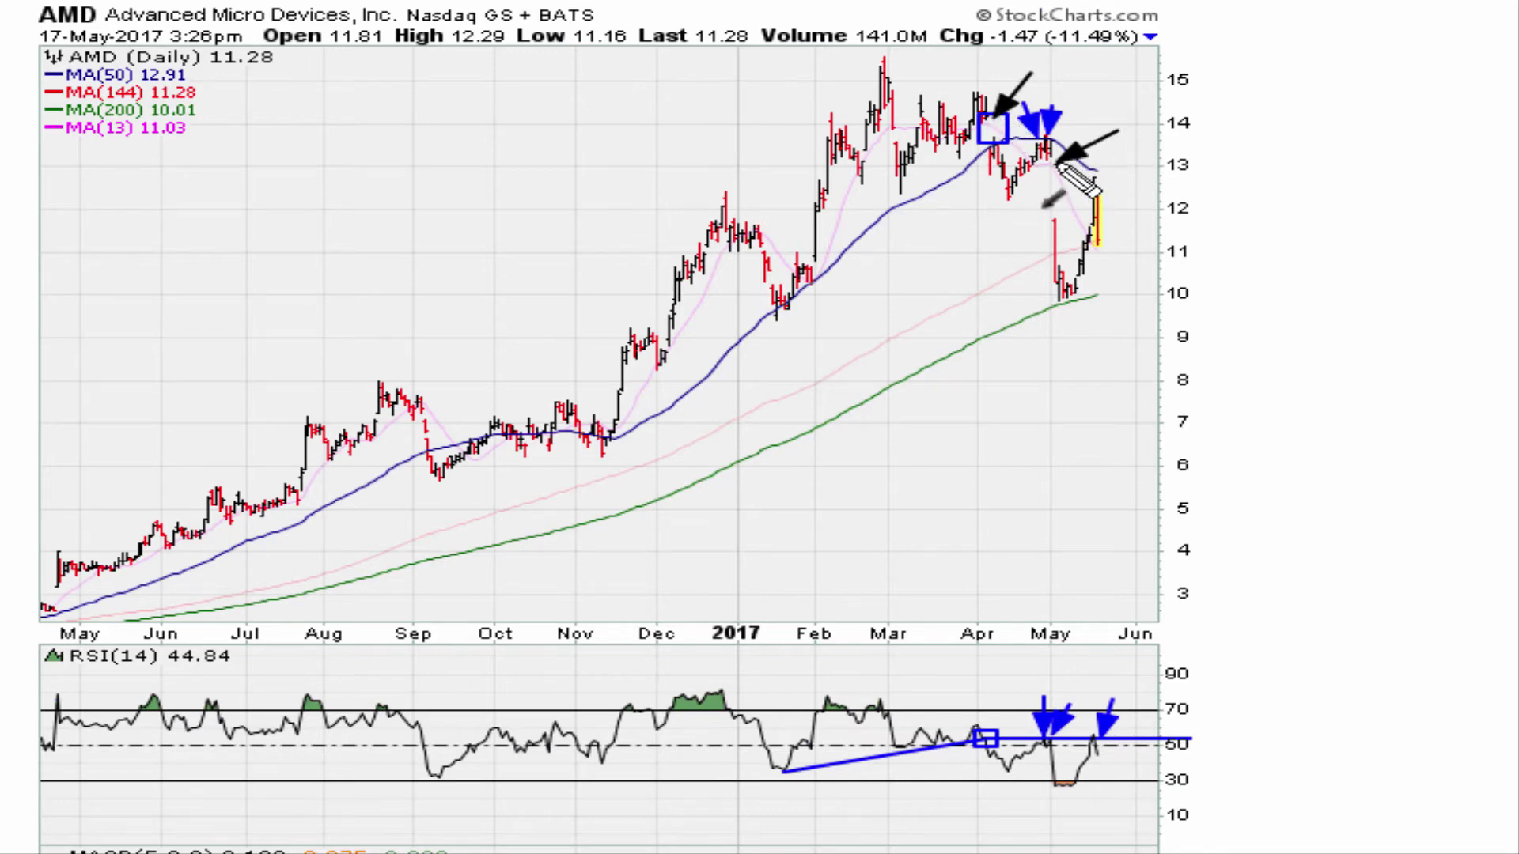
pyautogui.moveTo(1159, 141); pyautogui.dragTo(1101, 190)
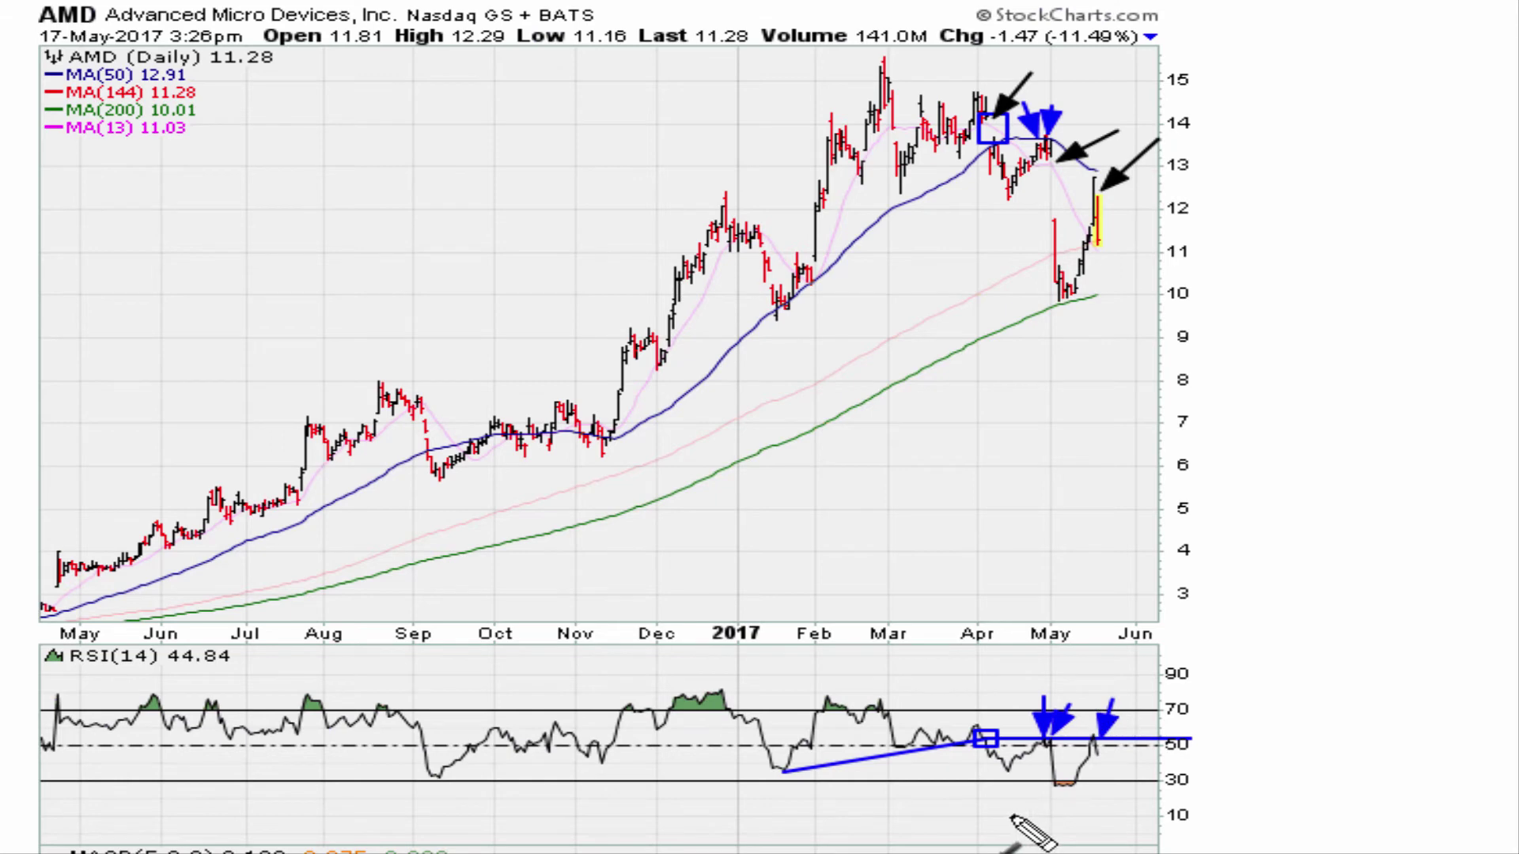
pyautogui.moveTo(1030, 685); pyautogui.dragTo(992, 740)
pyautogui.press('Escape')
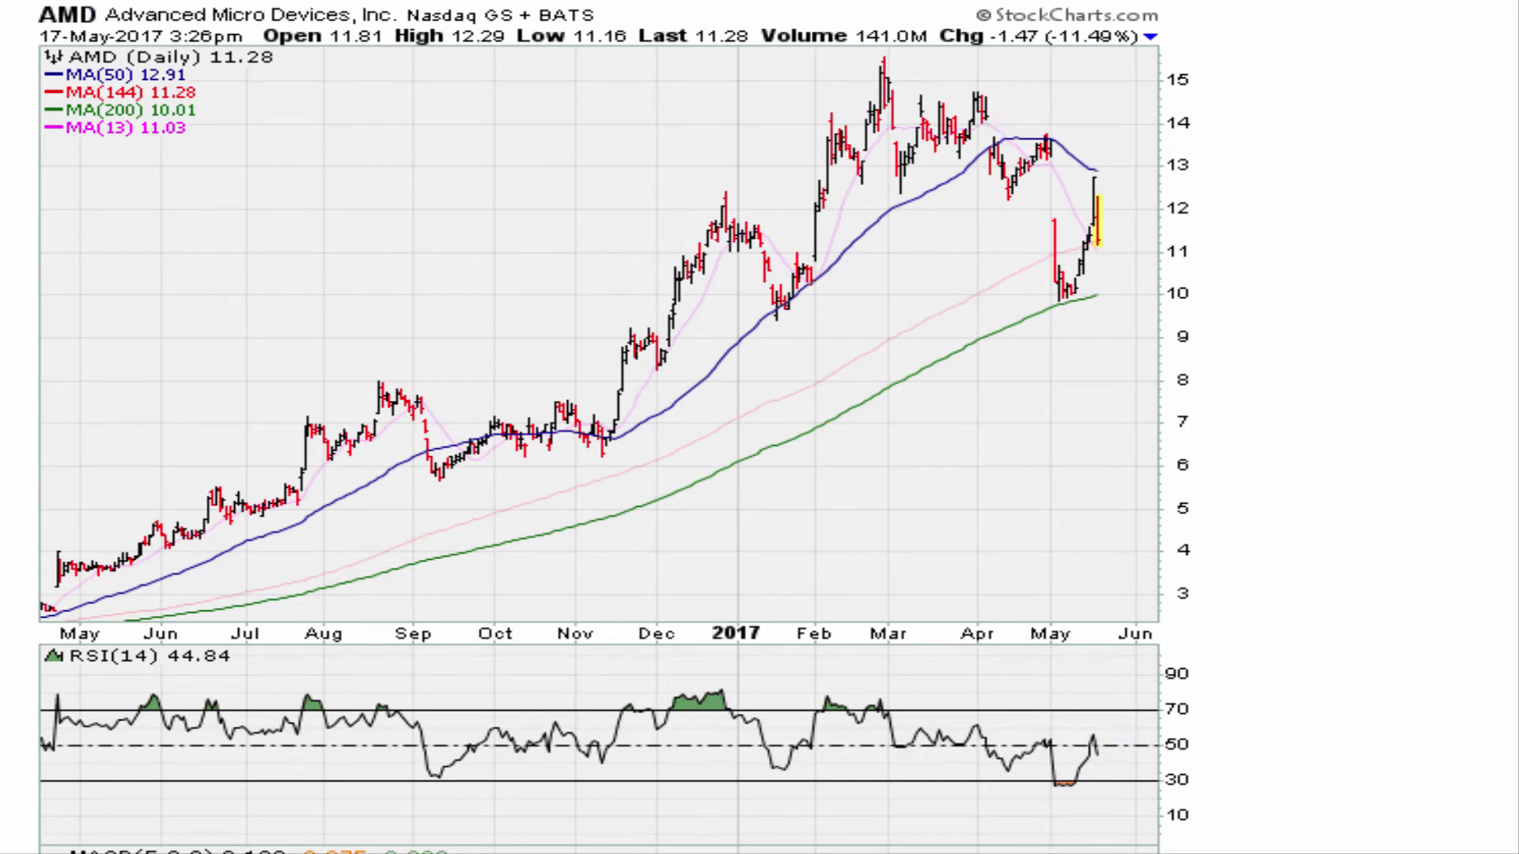
# Step: Draw black arrows at the early-April and early-May drops on both price and RSI, and at the mid-May RSI drop
pyautogui.press('a')
pyautogui.moveTo(1026, 702); pyautogui.dragTo(989, 743)
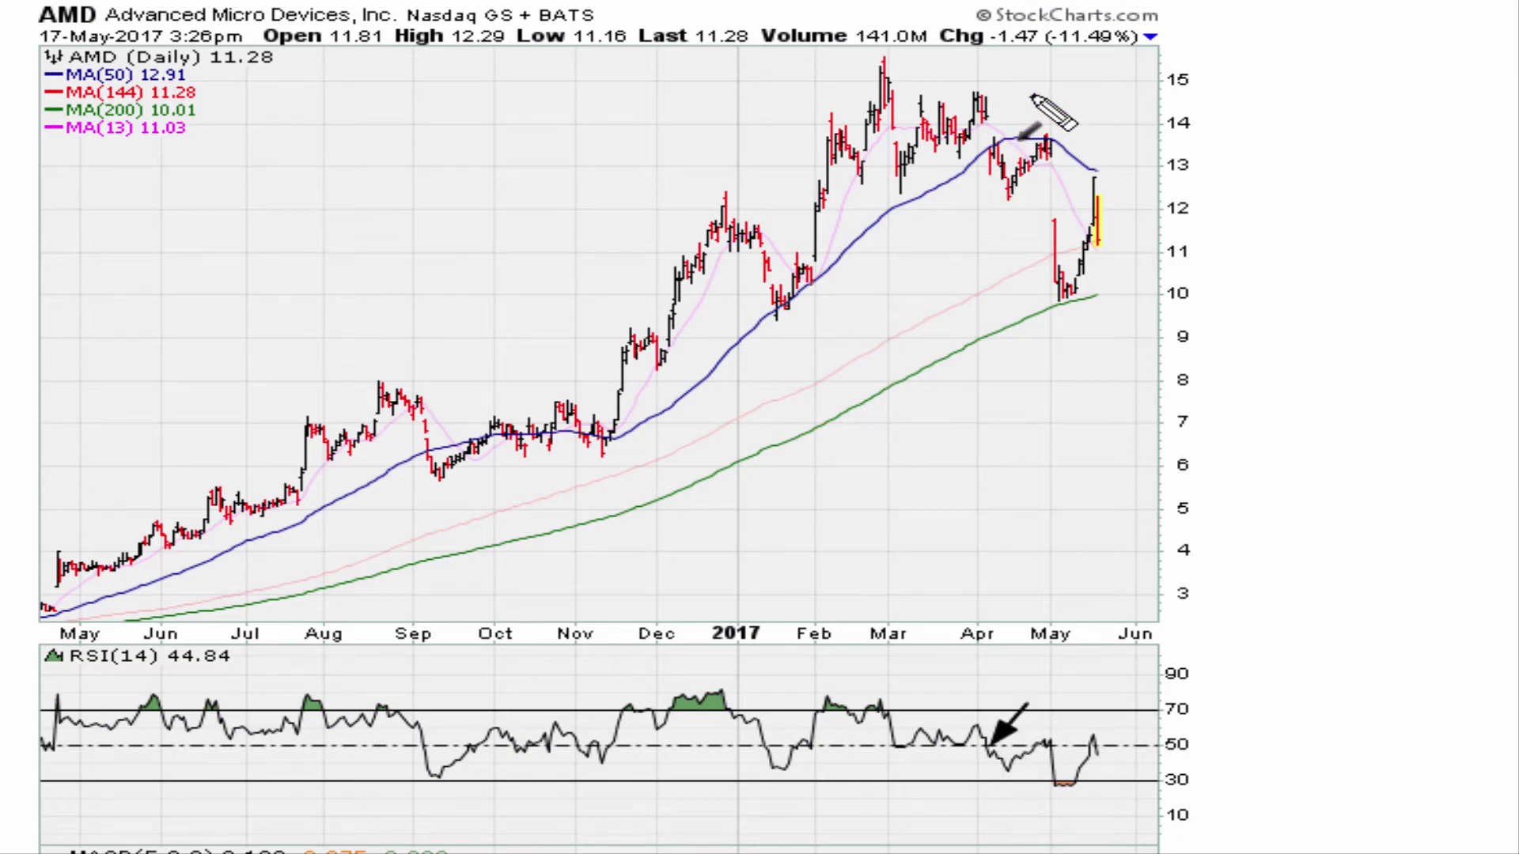
pyautogui.moveTo(1032, 96); pyautogui.dragTo(990, 130)
pyautogui.moveTo(1083, 694); pyautogui.dragTo(1060, 747)
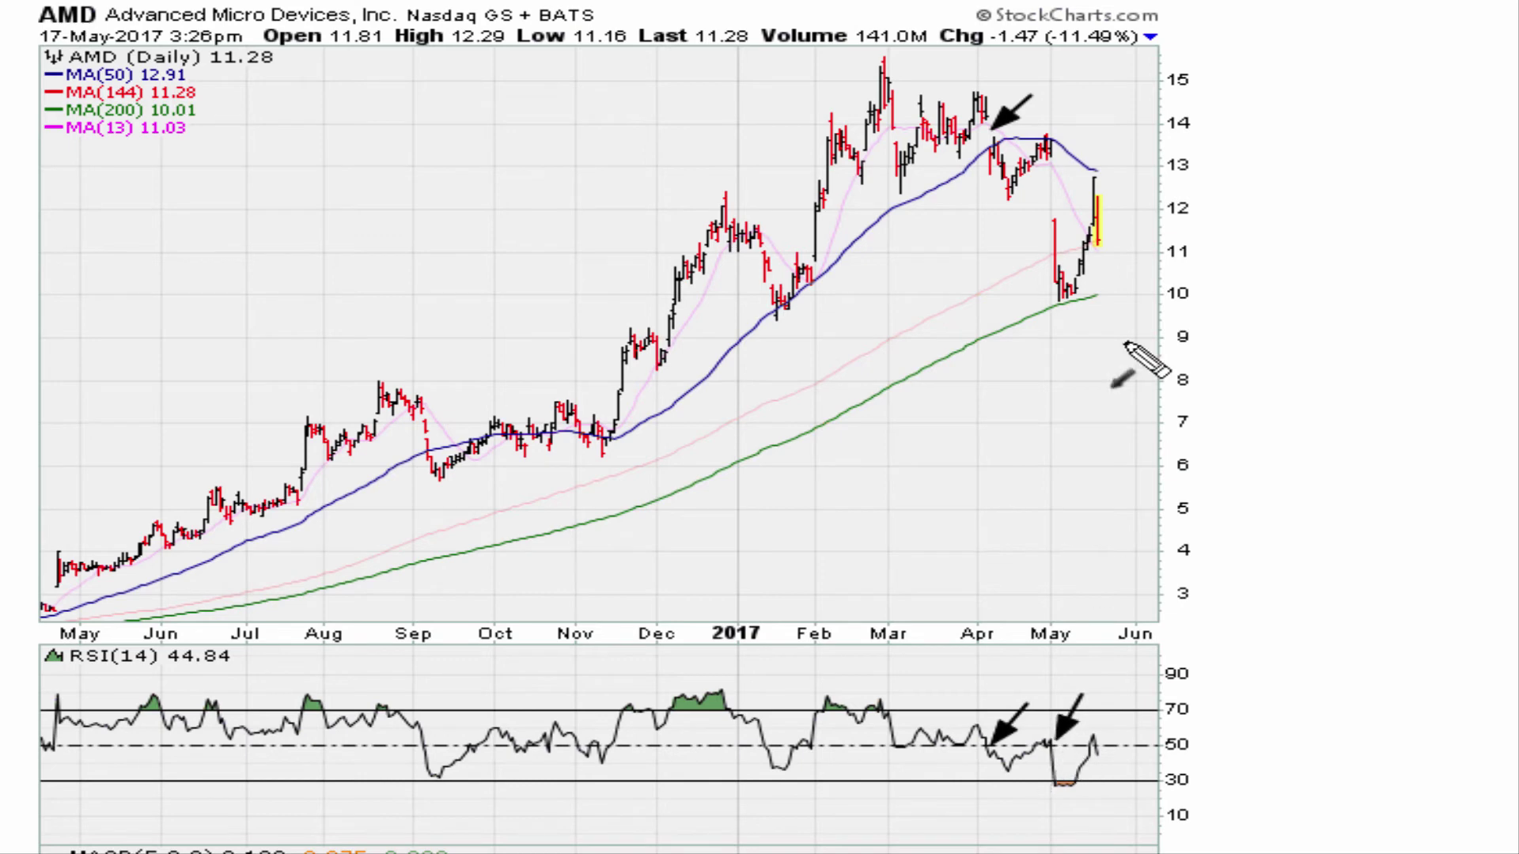
pyautogui.moveTo(1082, 121); pyautogui.dragTo(1059, 182)
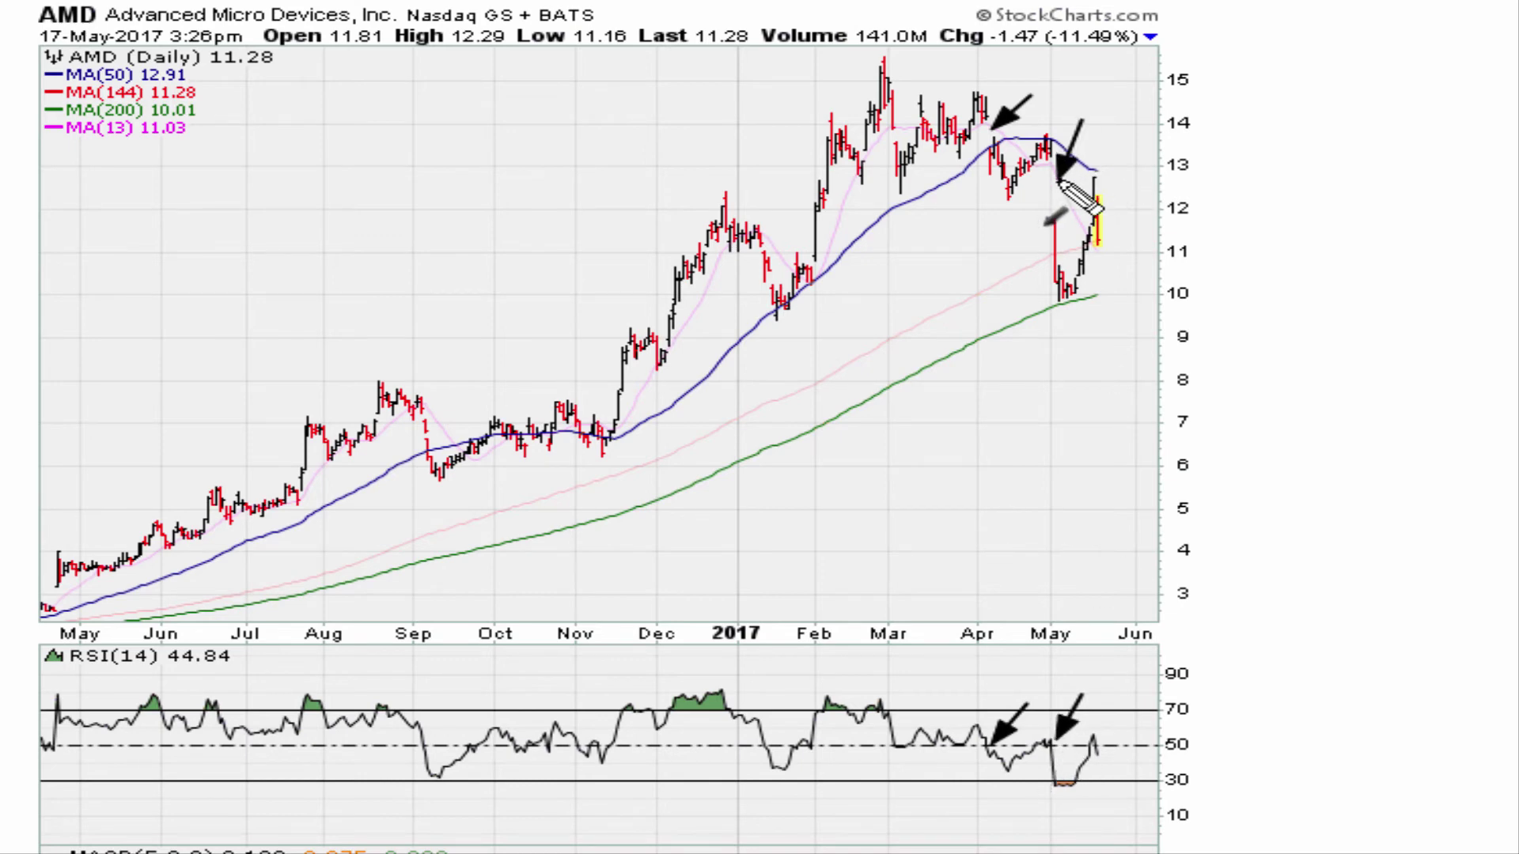
pyautogui.moveTo(1136, 702); pyautogui.dragTo(1103, 748)
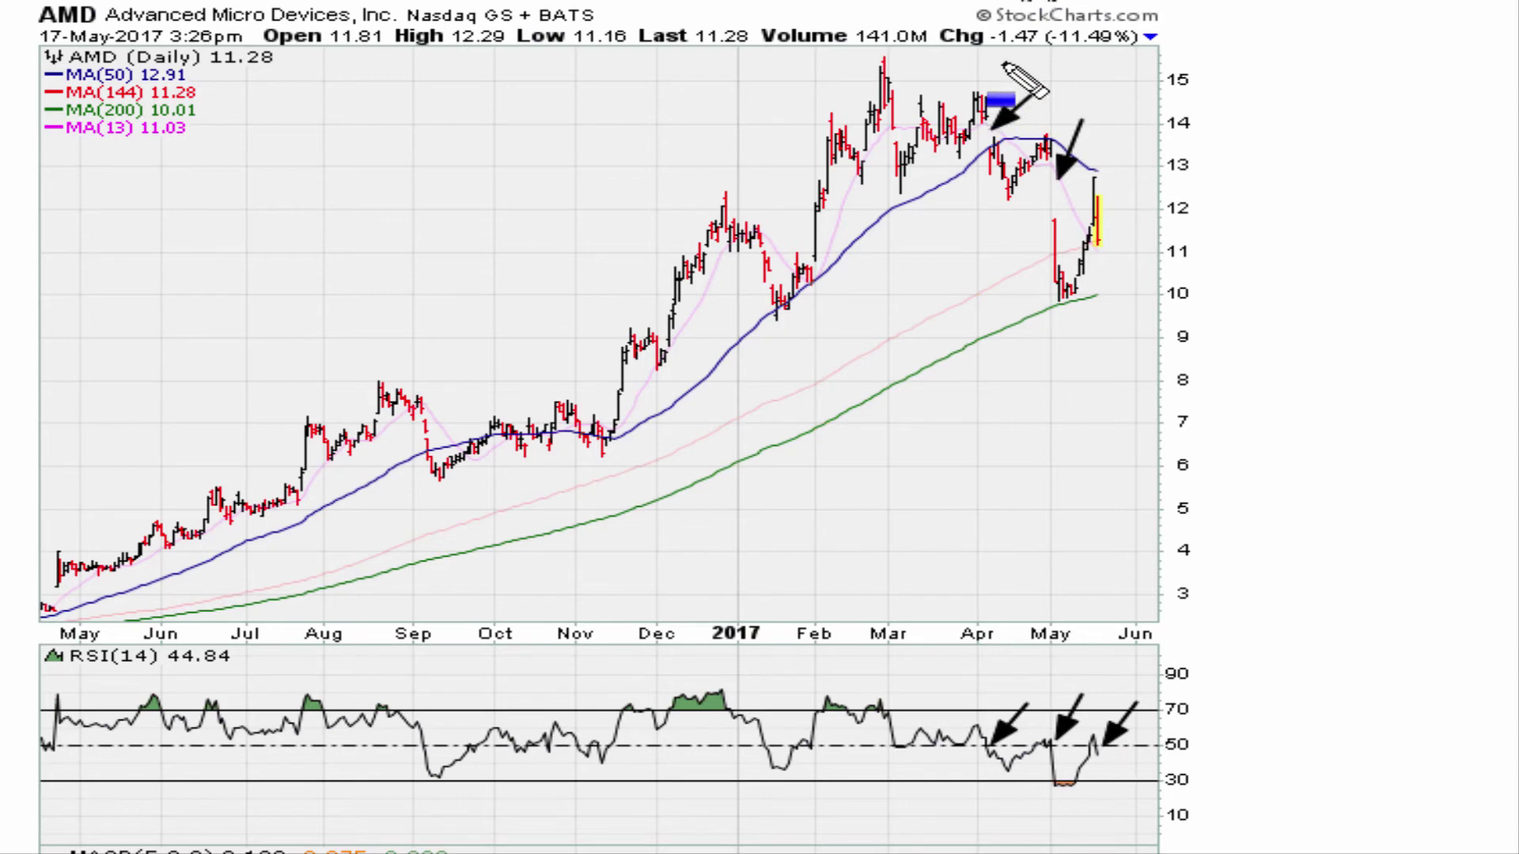
# Step: Draw a horizontal RSI line from April and a rising one from January's low, and box the April, early-May and mid-May price areas in blue
pyautogui.moveTo(1055, 50); pyautogui.dragTo(1098, 50)
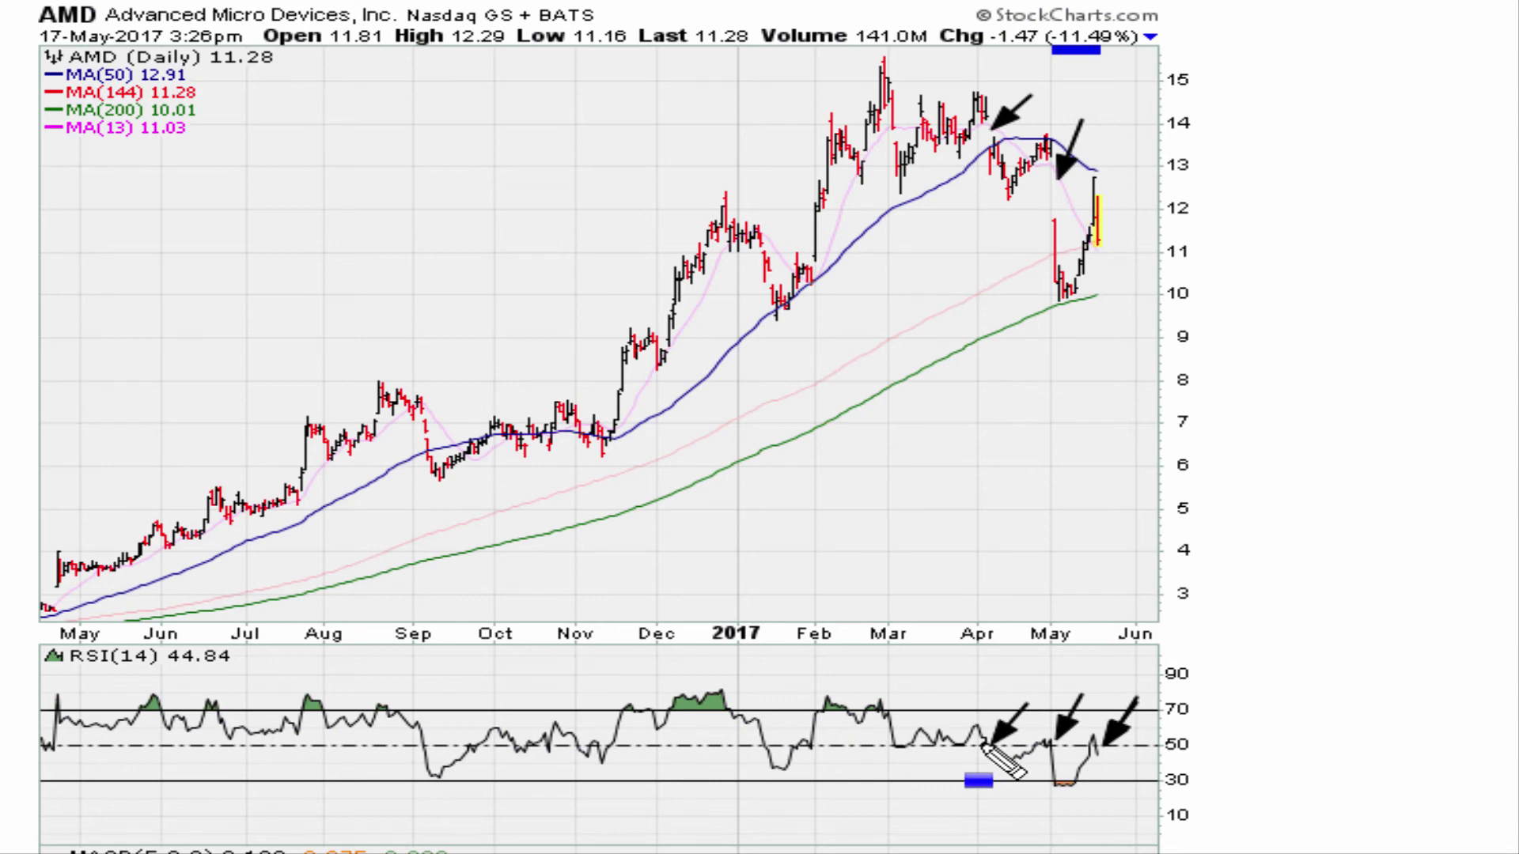
pyautogui.moveTo(979, 741); pyautogui.dragTo(1181, 742)
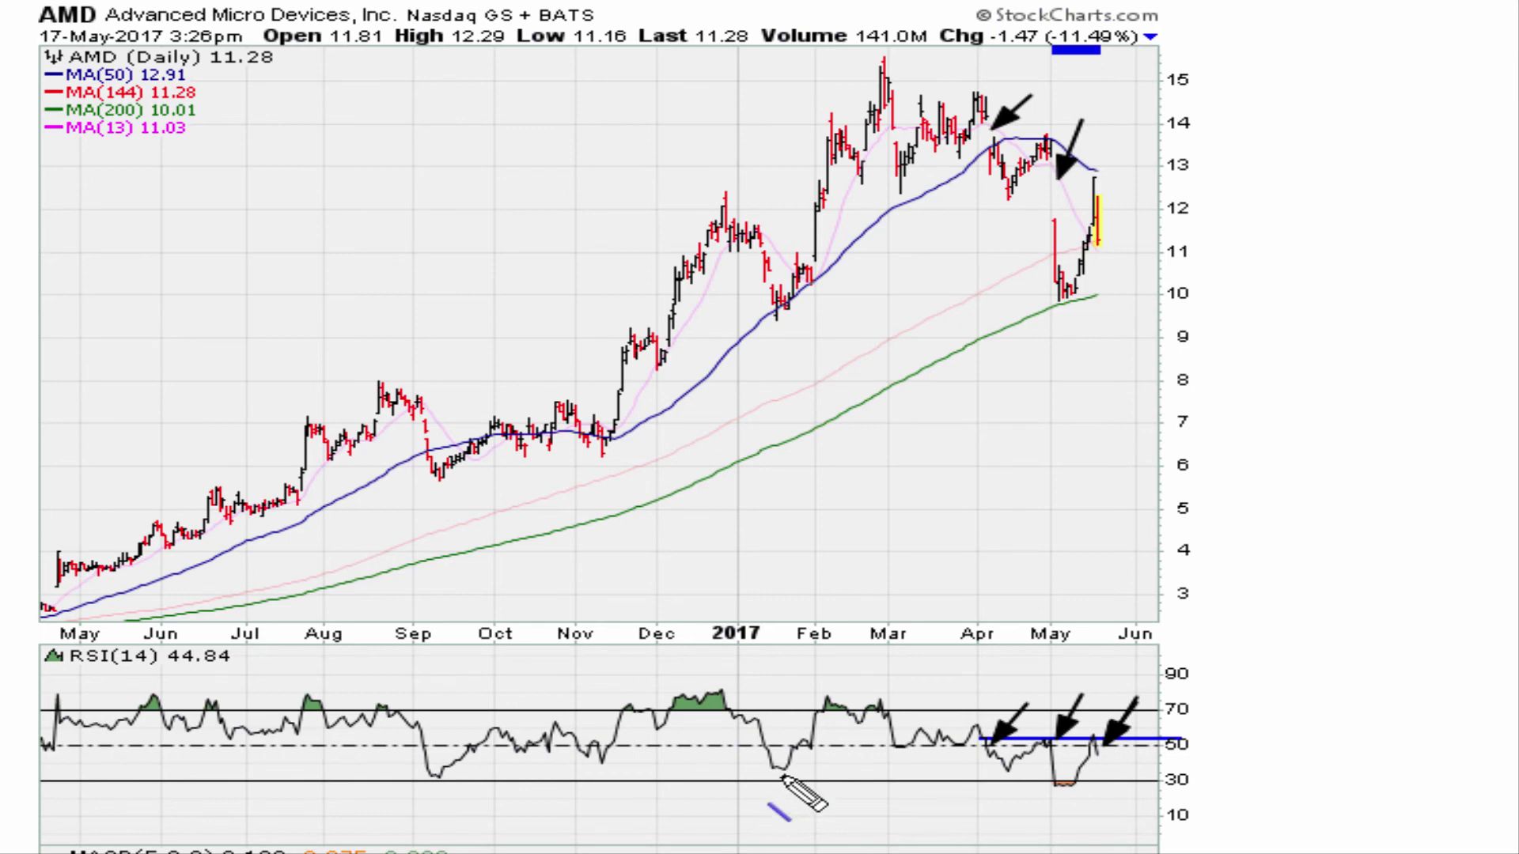
pyautogui.moveTo(781, 771); pyautogui.dragTo(986, 739)
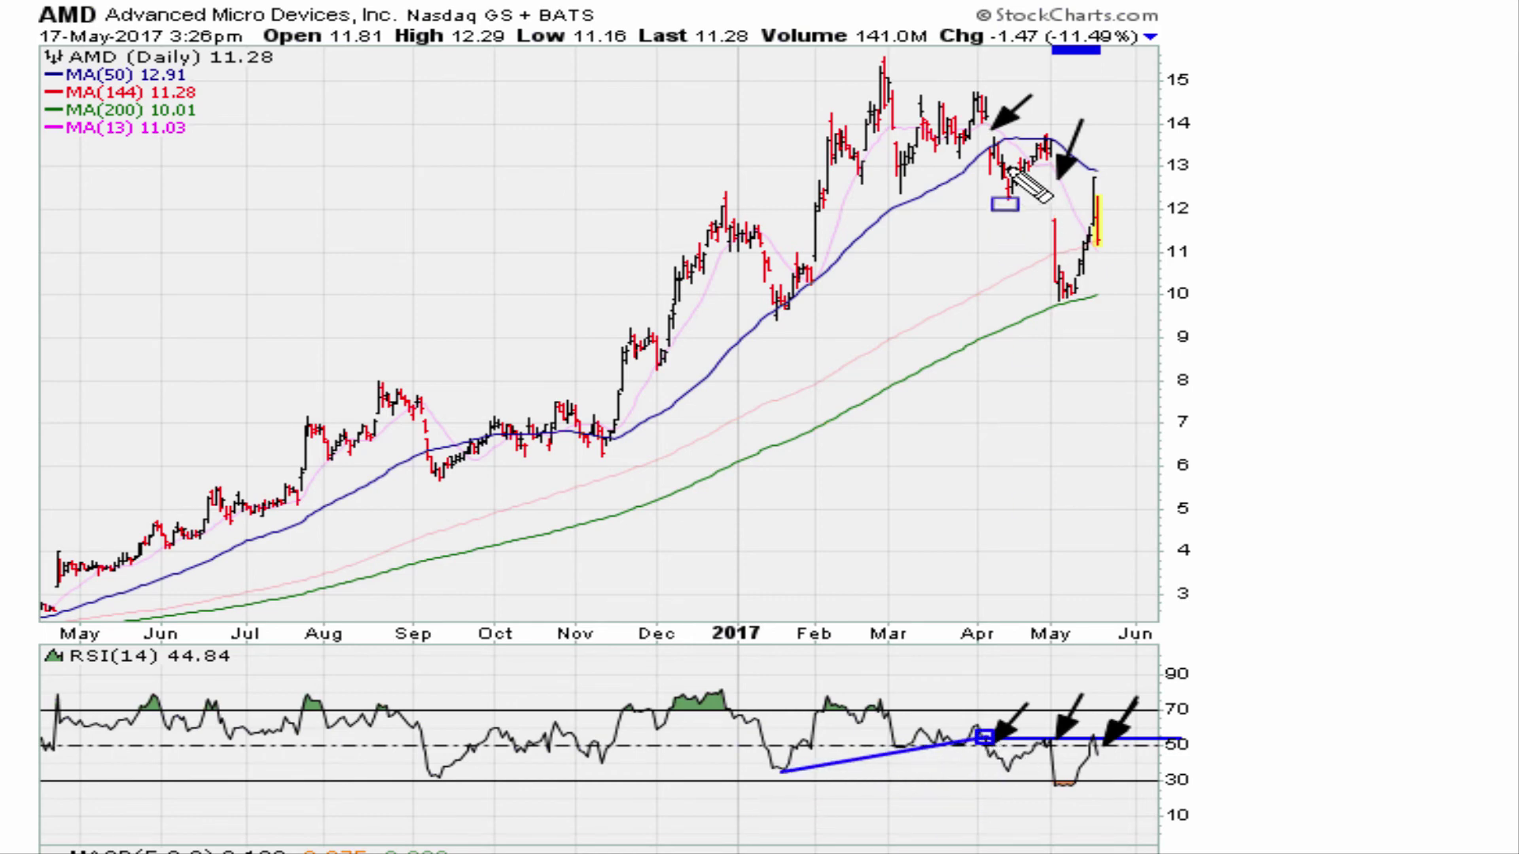
pyautogui.moveTo(981, 122); pyautogui.dragTo(1055, 147)
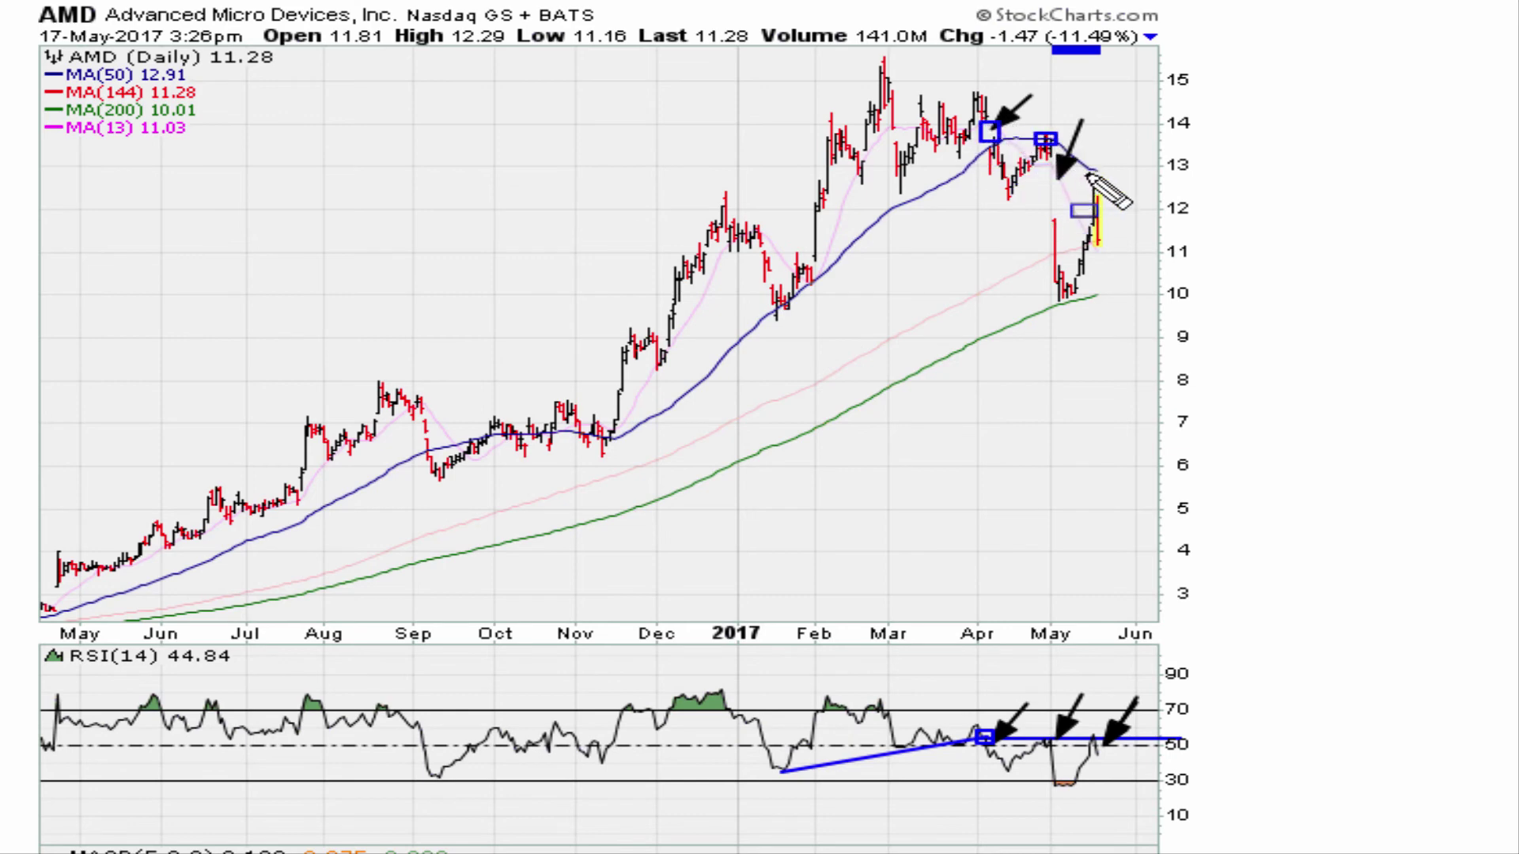
pyautogui.moveTo(1086, 172); pyautogui.dragTo(1114, 186)
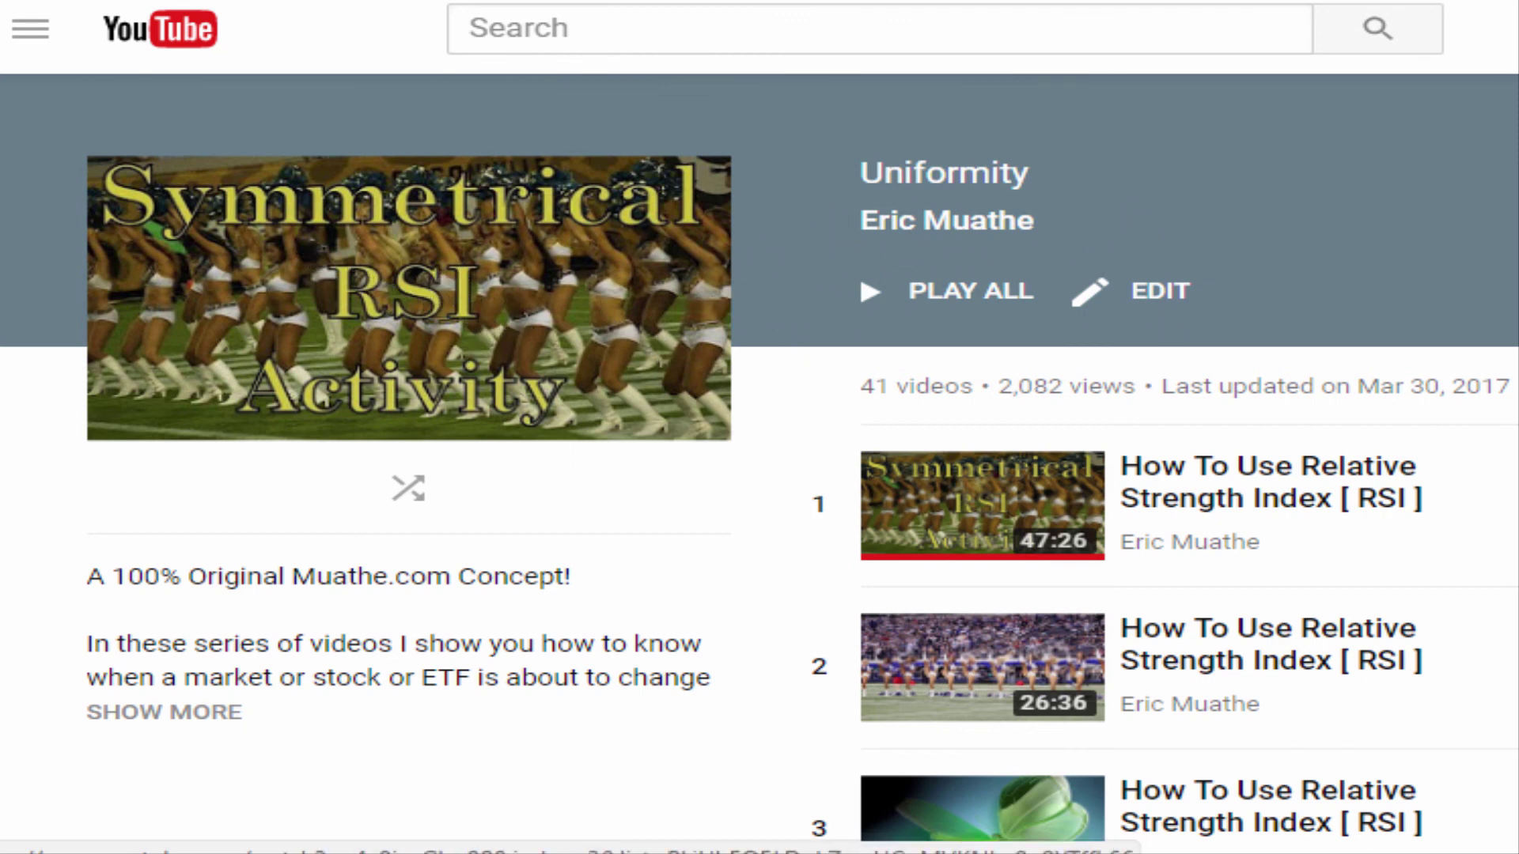
# Step: Switch to the YouTube playlist page and frame its title Uniformity with a blue rectangle
pyautogui.moveTo(1107, 208); pyautogui.dragTo(1050, 199)
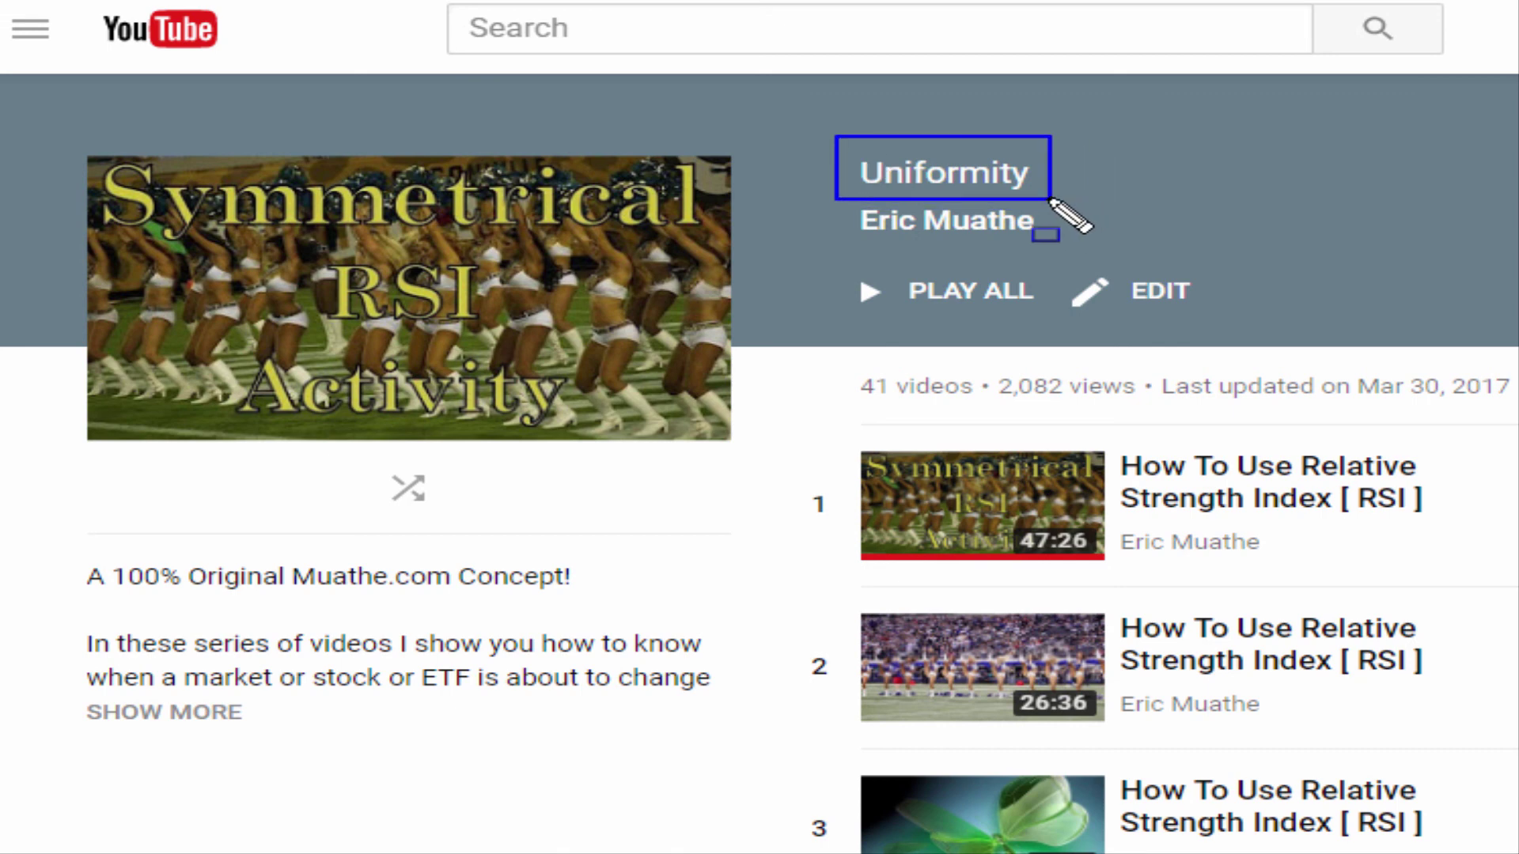